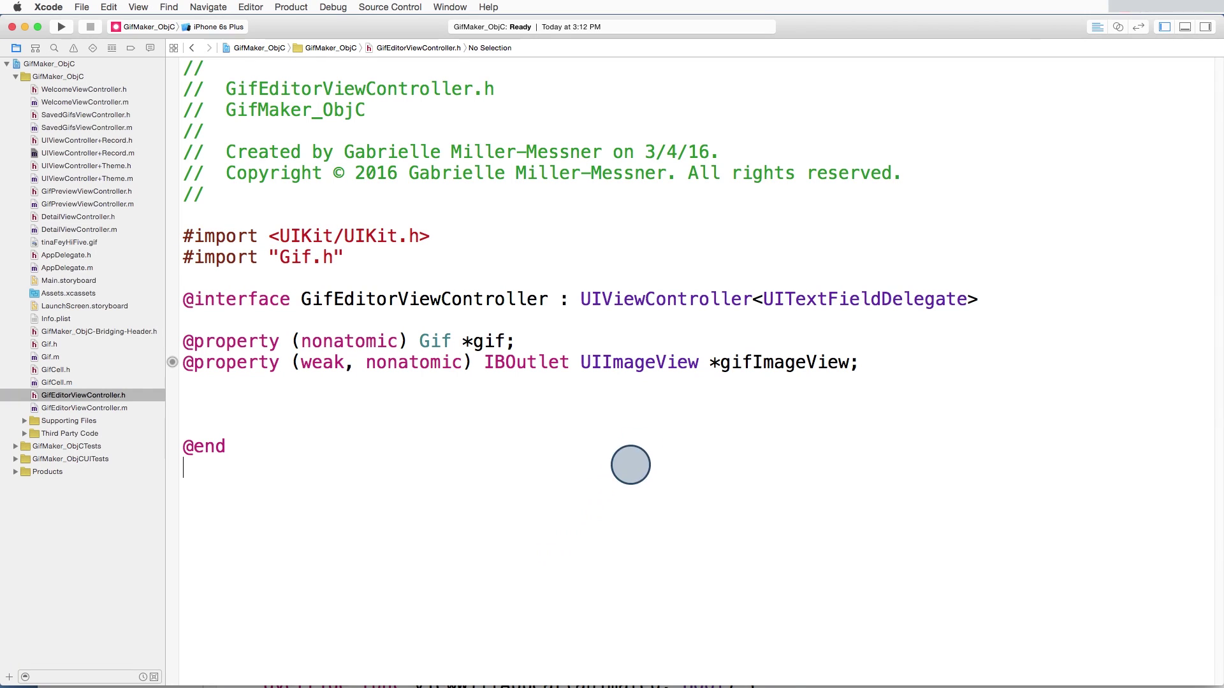
Highlight the gifImageView property declaration in the Objective-C GifEditorViewController header.
drag(709, 363, 858, 363)
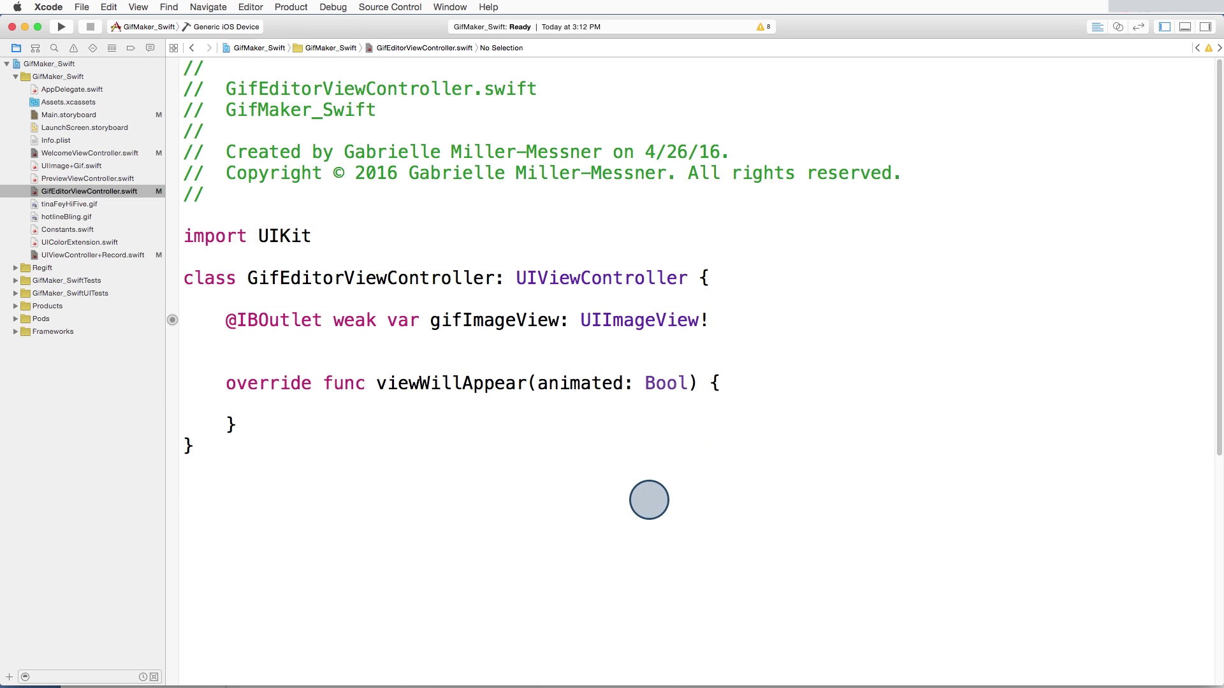
Select the gifImageView outlet line, where the gifURL: NSURL? property goes below.
drag(225, 320, 728, 319)
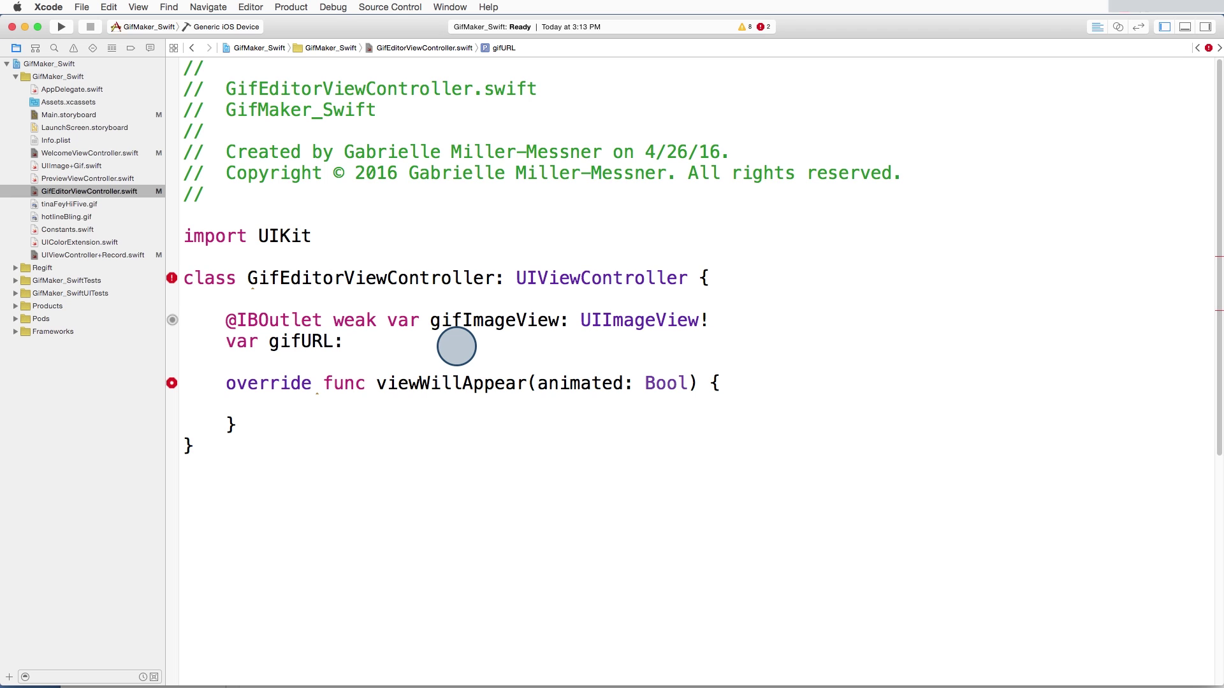
text(NSURL)
text(? = nil)
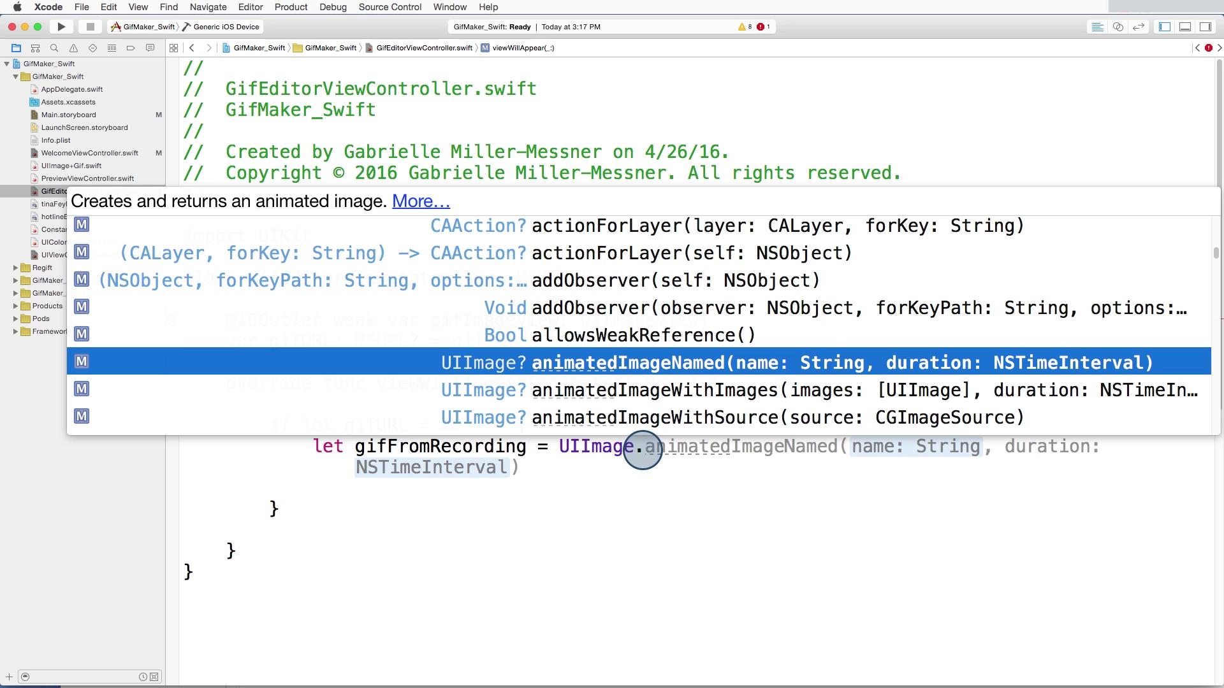
text(gif)
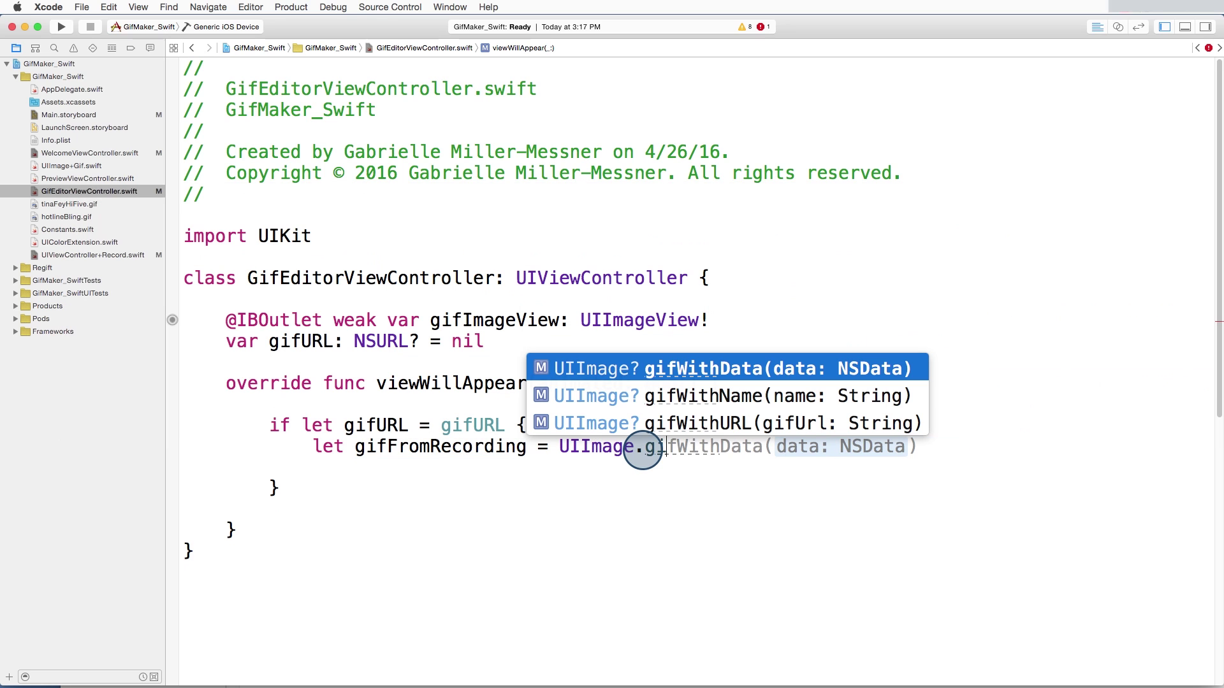
Load gifFromRecording with UIImage.gifWithURL(gifURL.absoluteString) inside viewWillAppear.
key(Down)
key(Down)
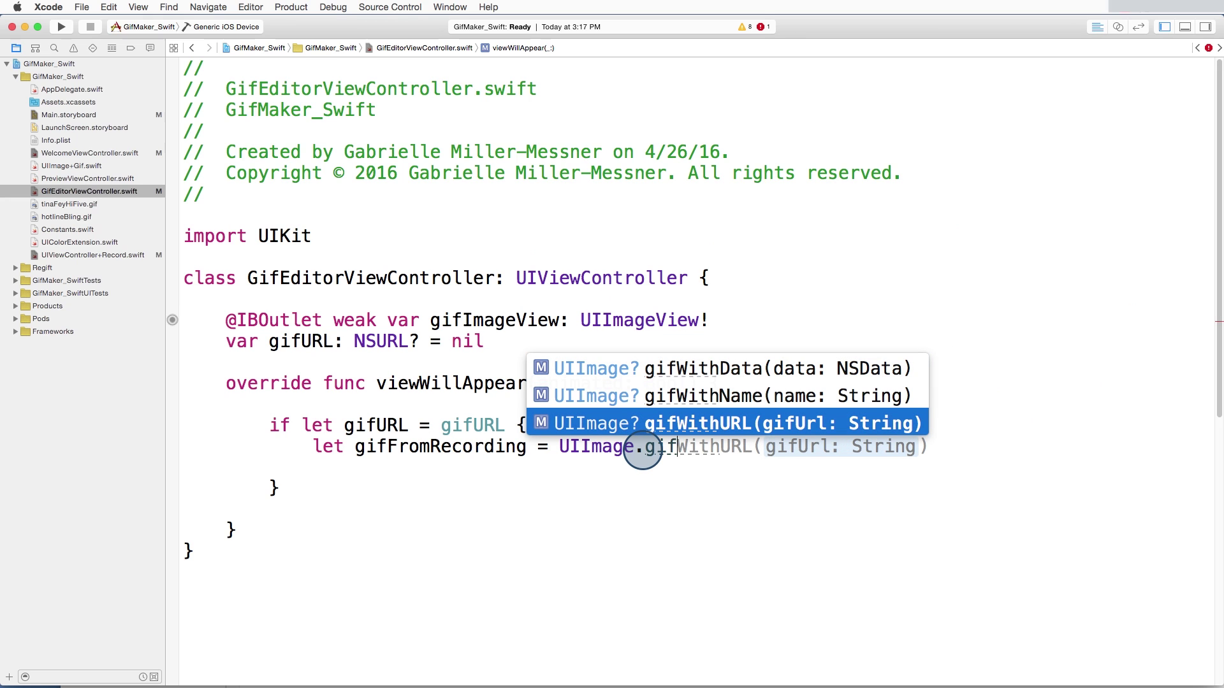
key(Return)
text(gi)
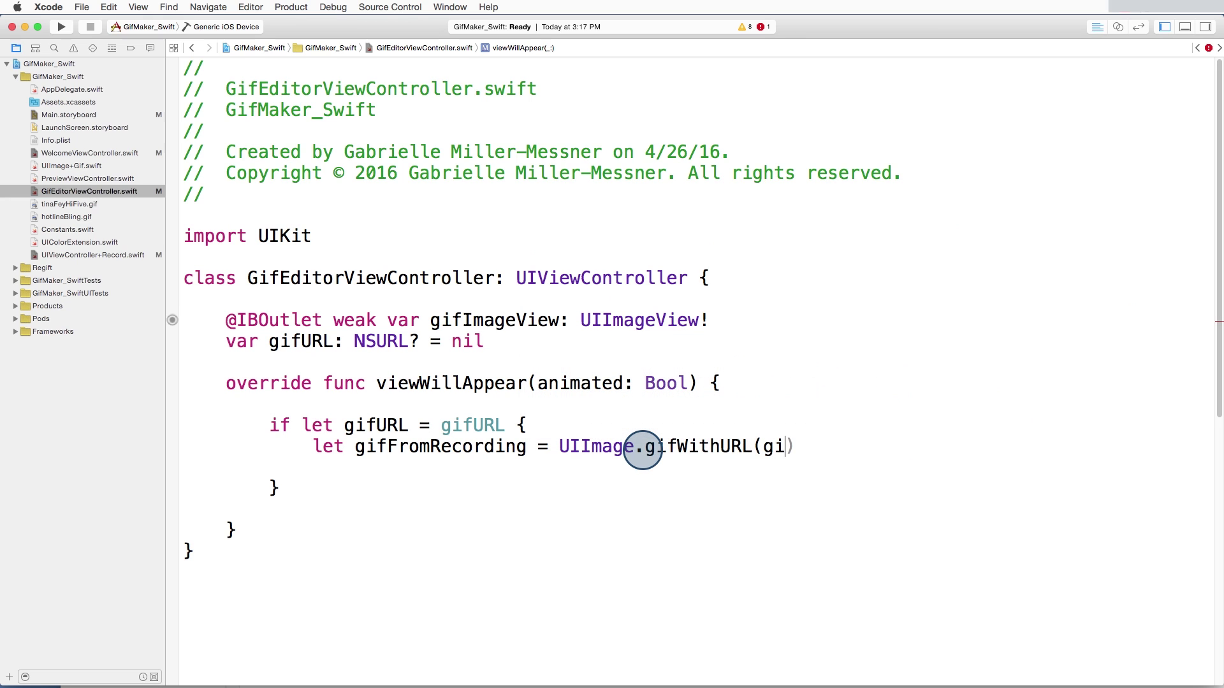
text(fURL)
key(Return)
text(.a)
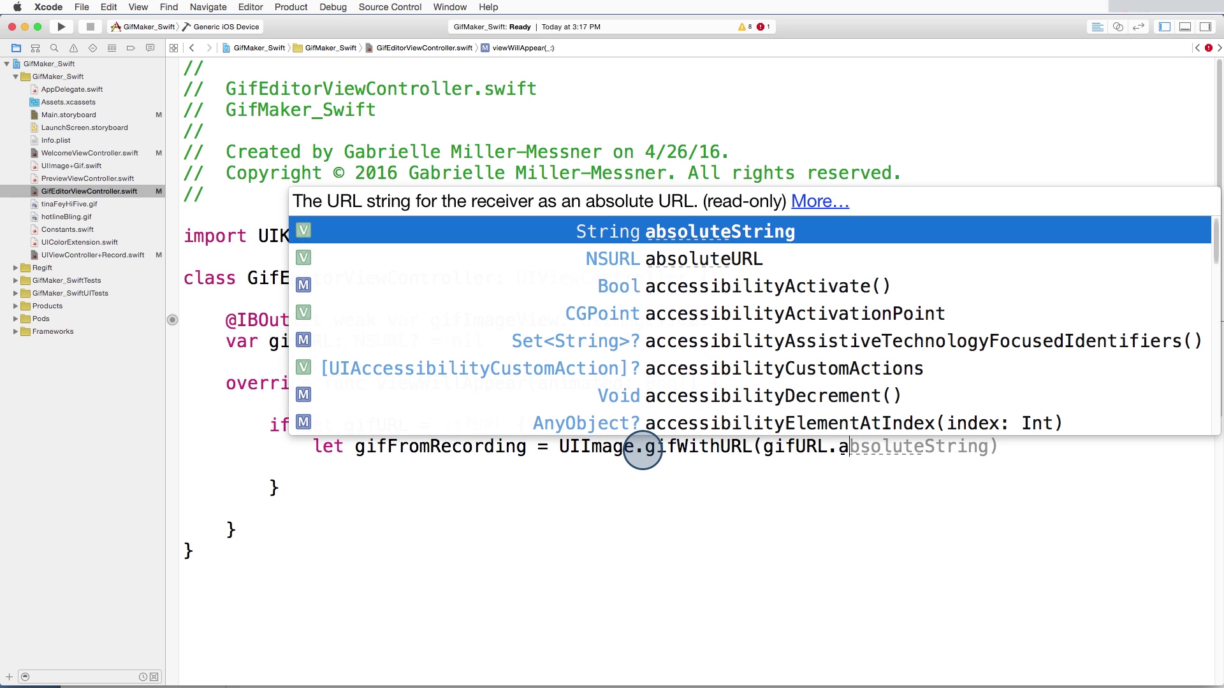
text(bsolute)
key(Return)
key(Right)
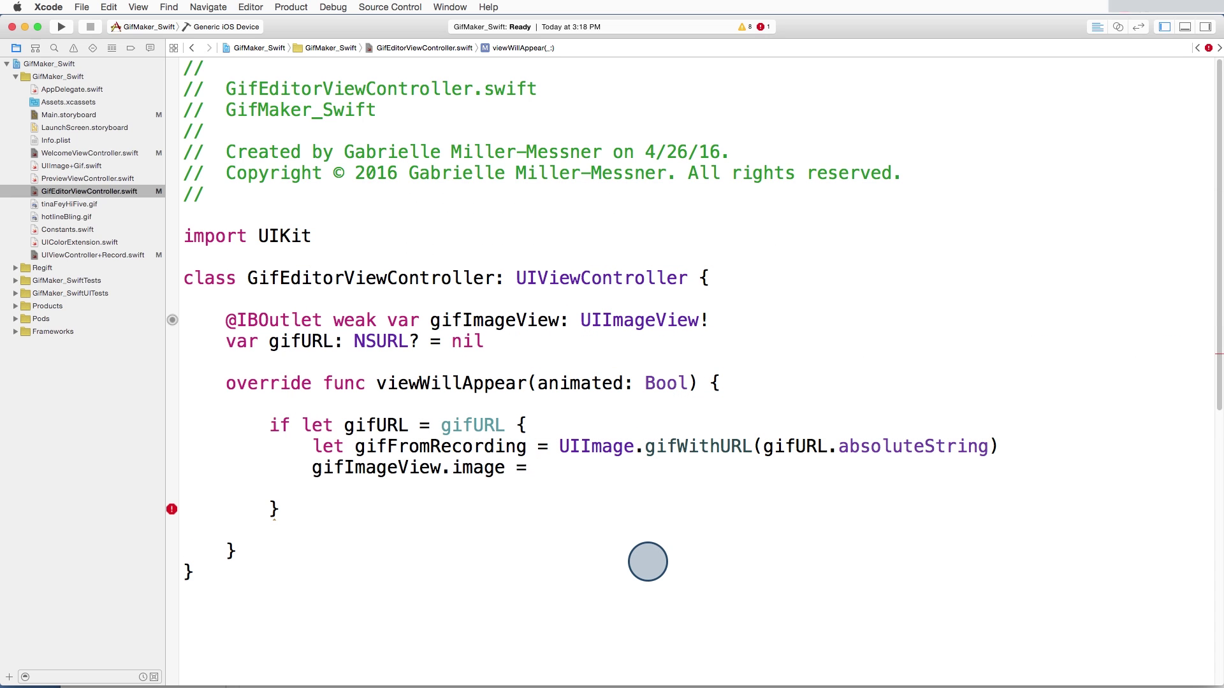
text(gifF)
key(Return)
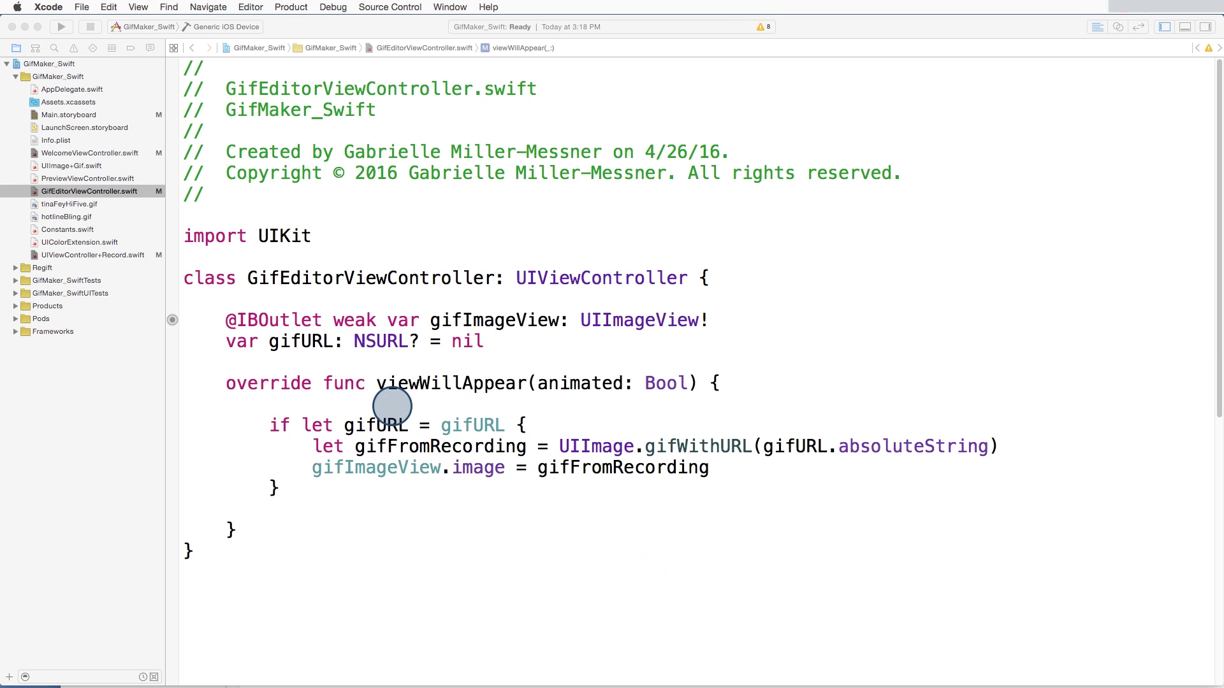
Add a super.viewWillAppear(animated) call at the top of viewWillAppear.
click(372, 406)
key(Return)
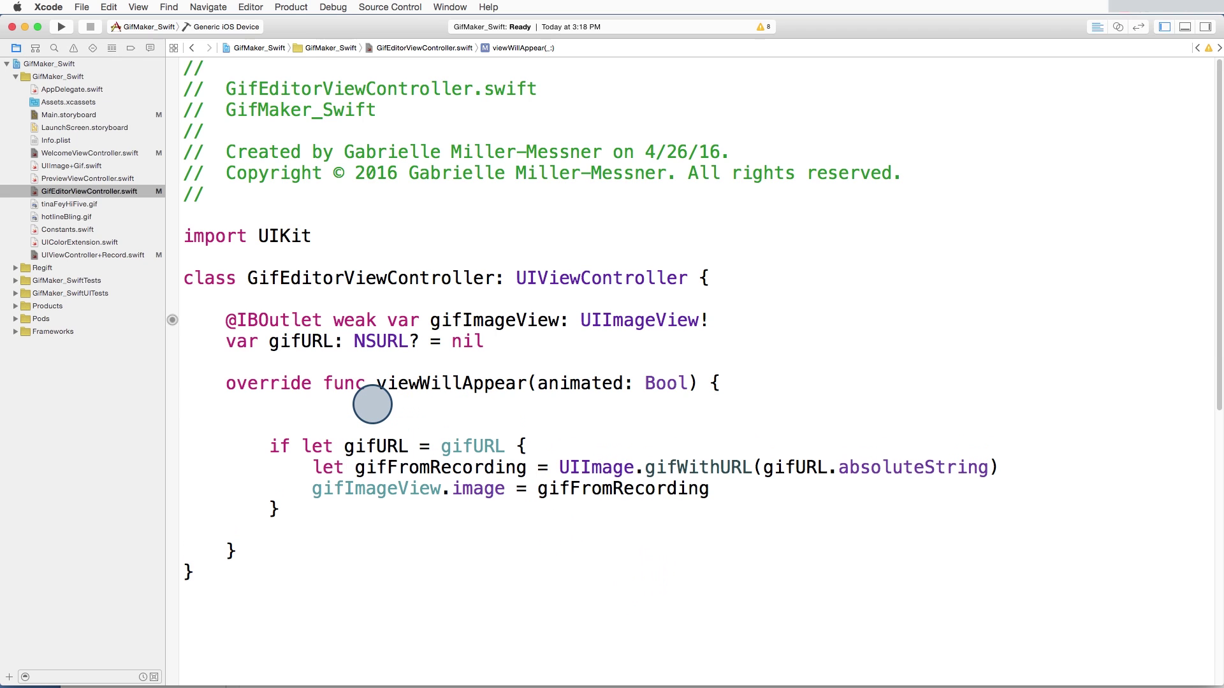
text(super)
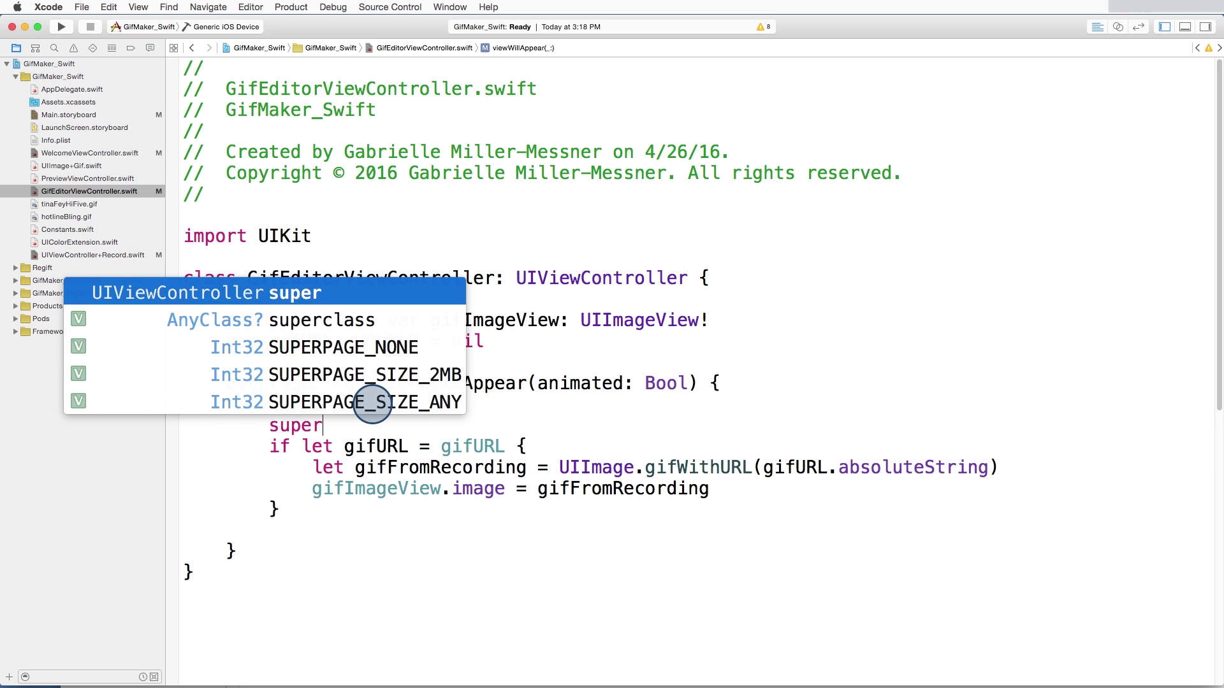
text(.viewWillA)
key(Return)
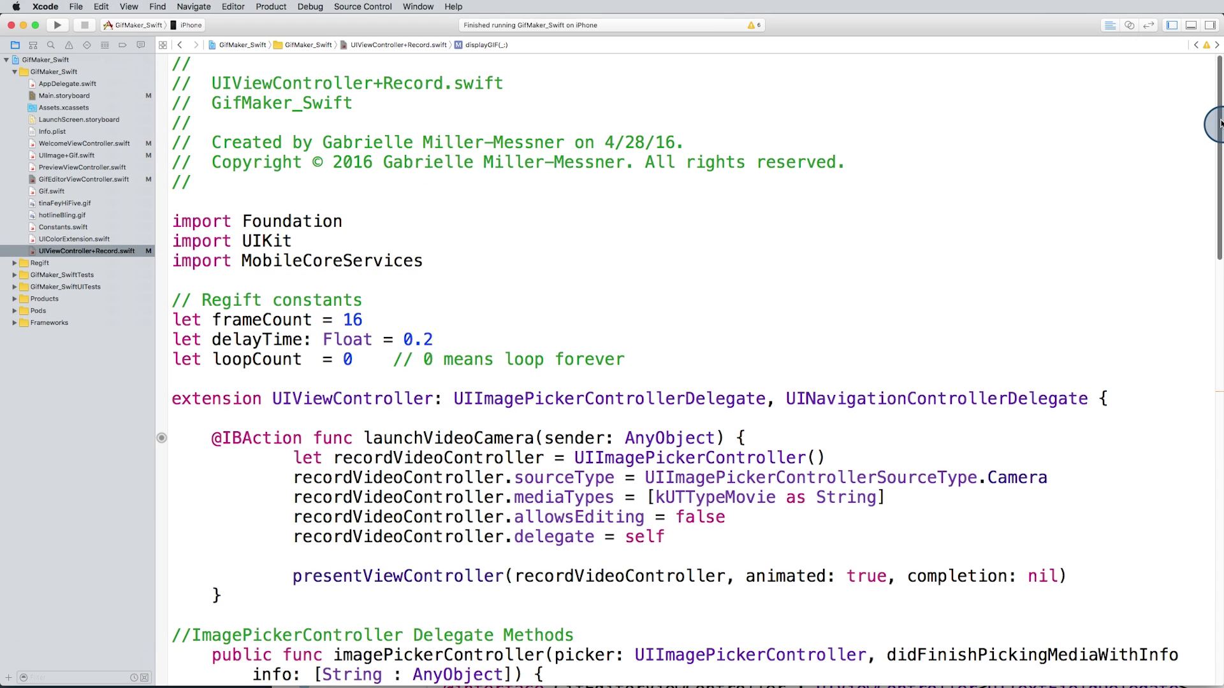
drag(1217, 125, 1216, 264)
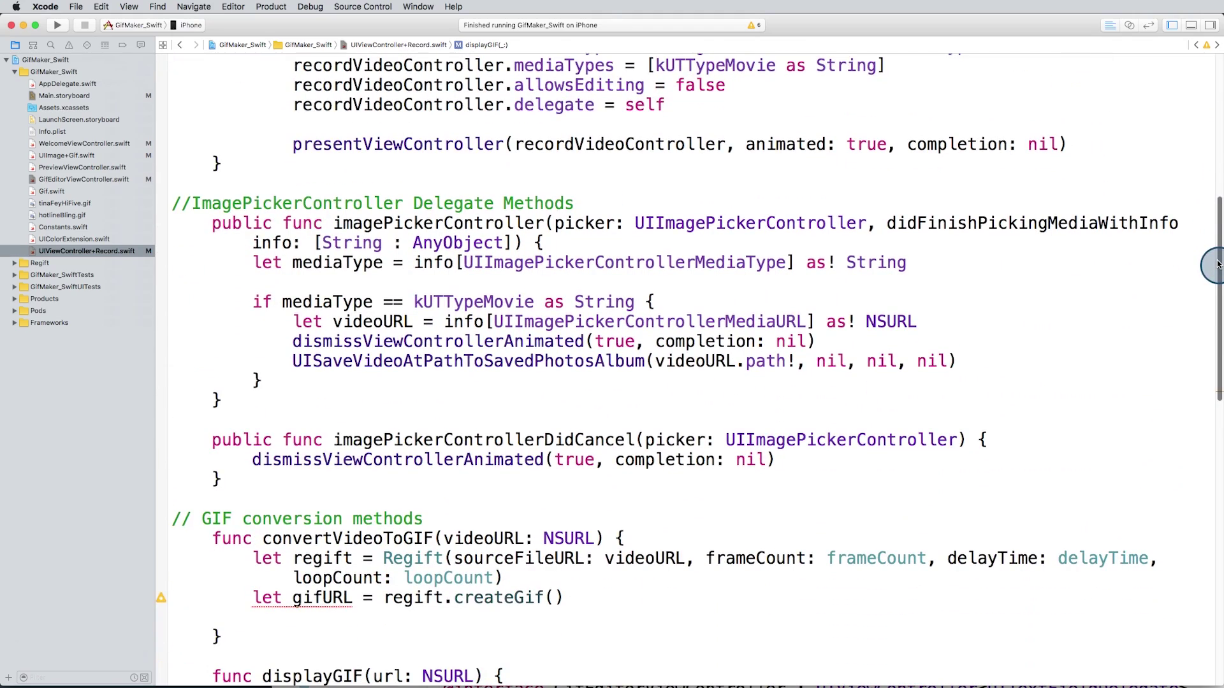
drag(1213, 264, 1213, 385)
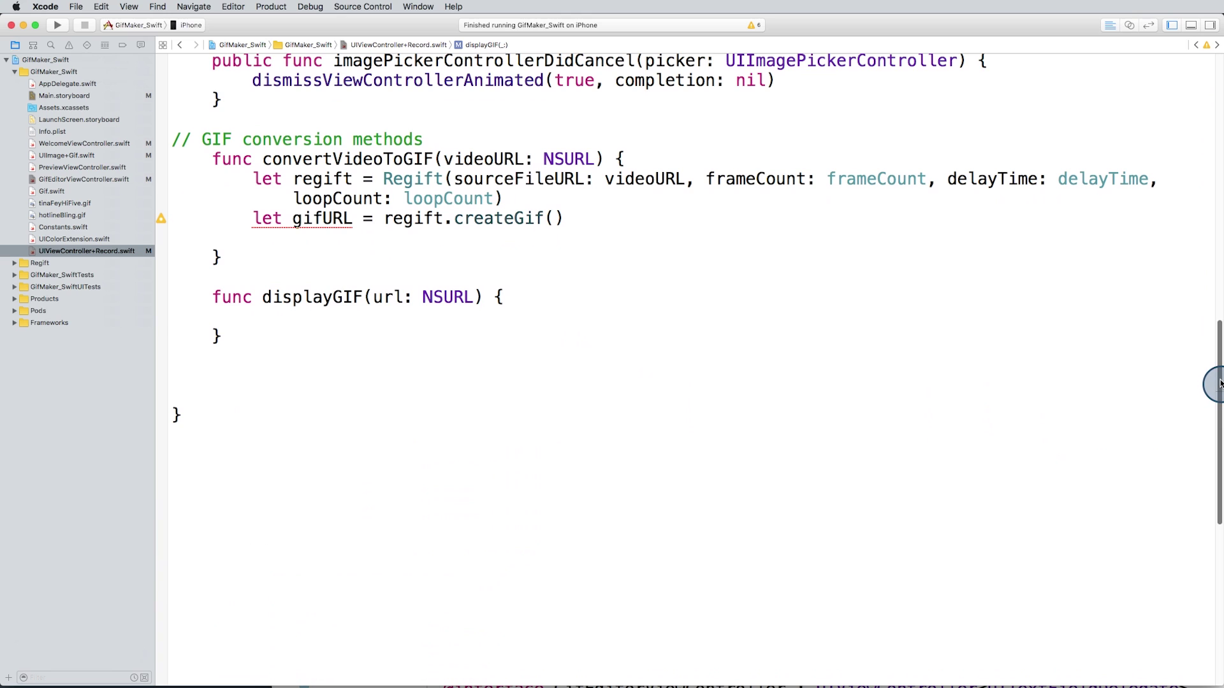
Make displayGIF(url:) instantiate GifEditorViewController, set its gifURL to url, and push it.
click(245, 339)
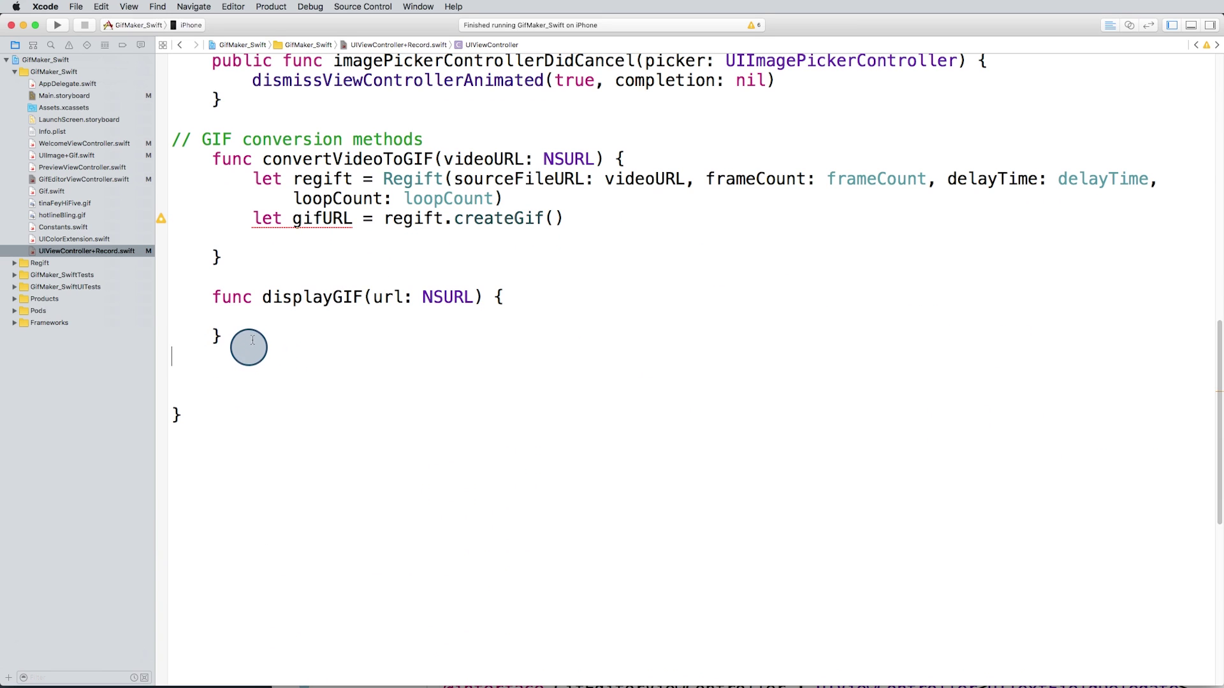
drag(246, 339, 170, 297)
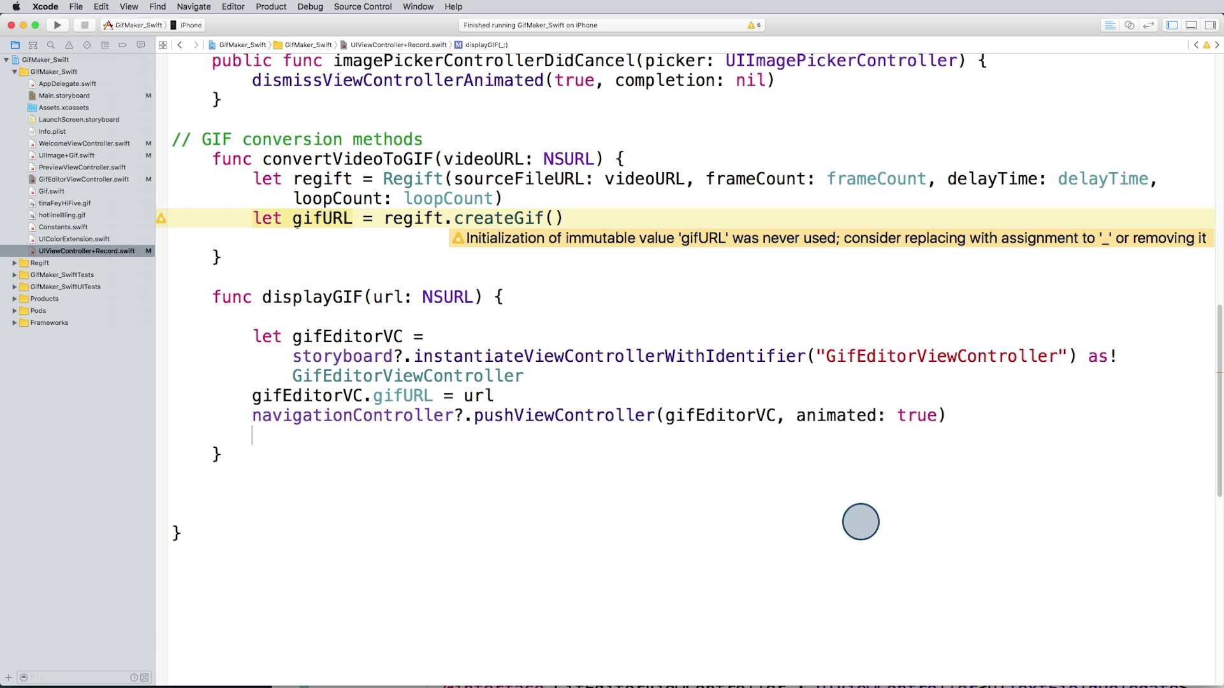
click(244, 264)
End convertVideoToGIF with a displayGIF(gifURL!) call.
key(Return)
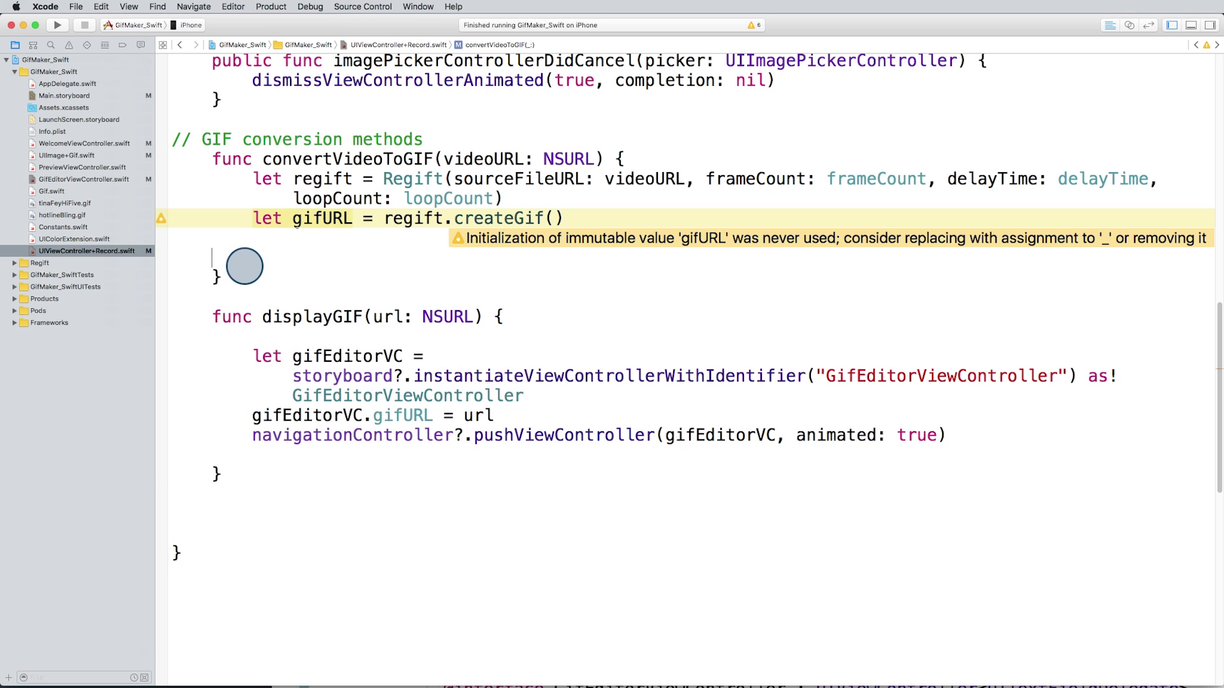
text(displ)
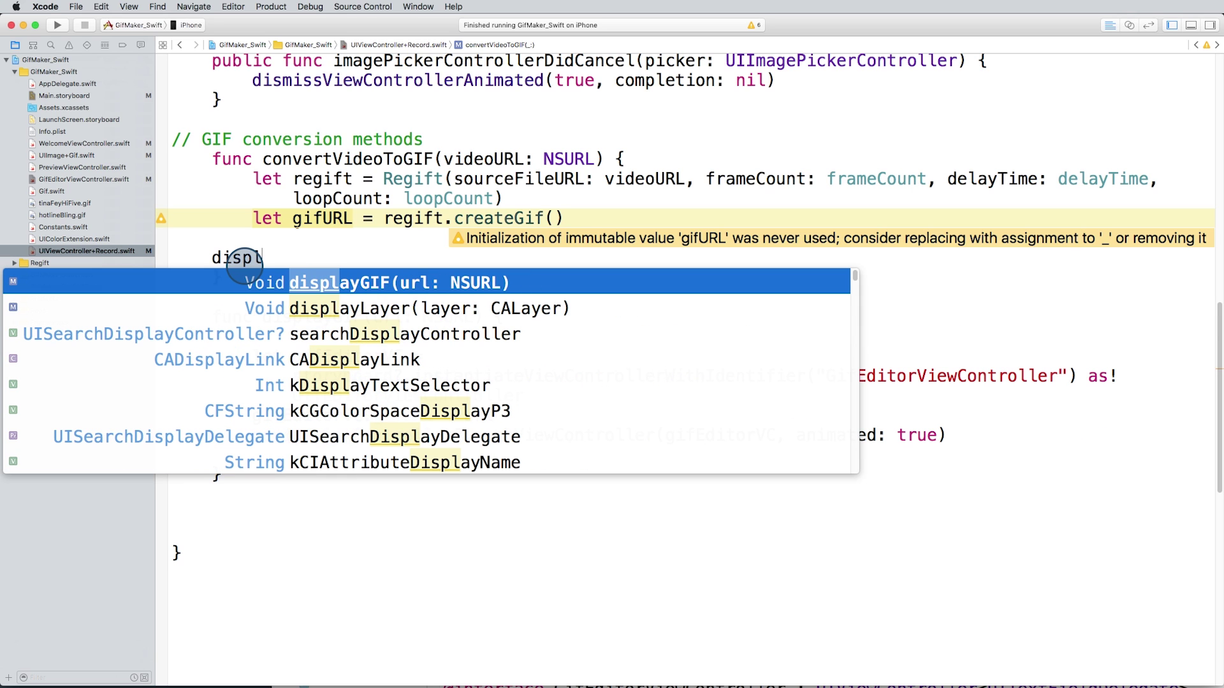
key(Return)
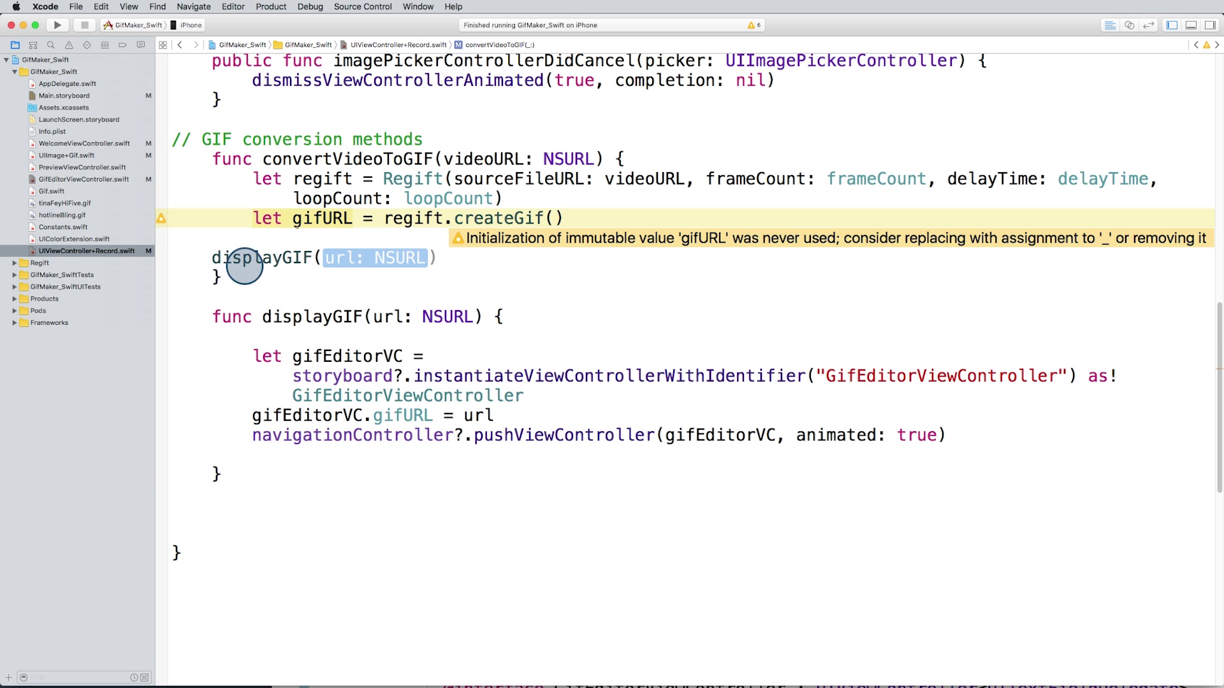
text(gif)
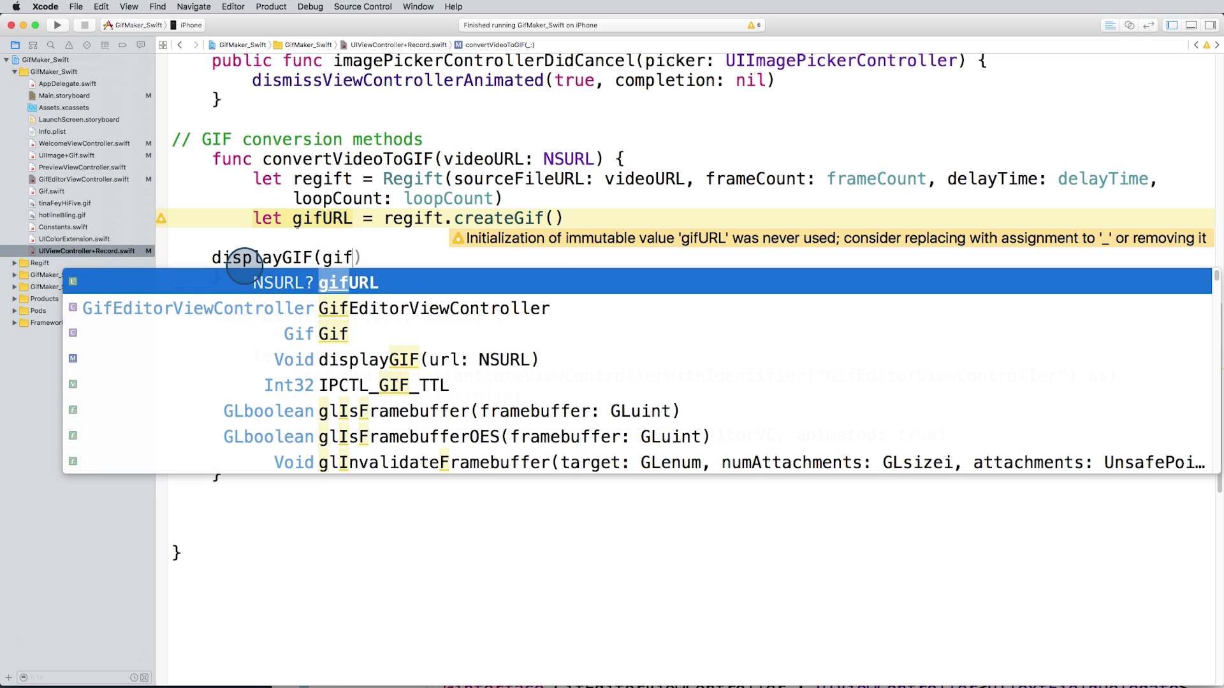
text(URL)
key(Return)
text(!)
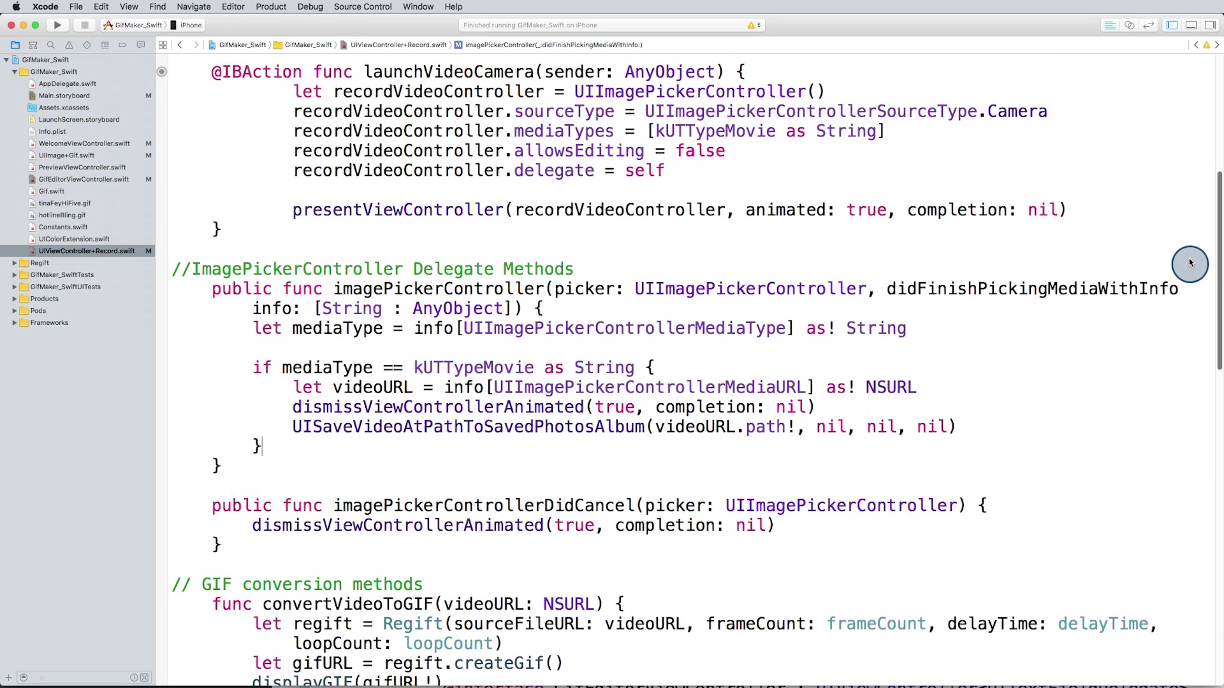
scroll(1192, 270, up, 2)
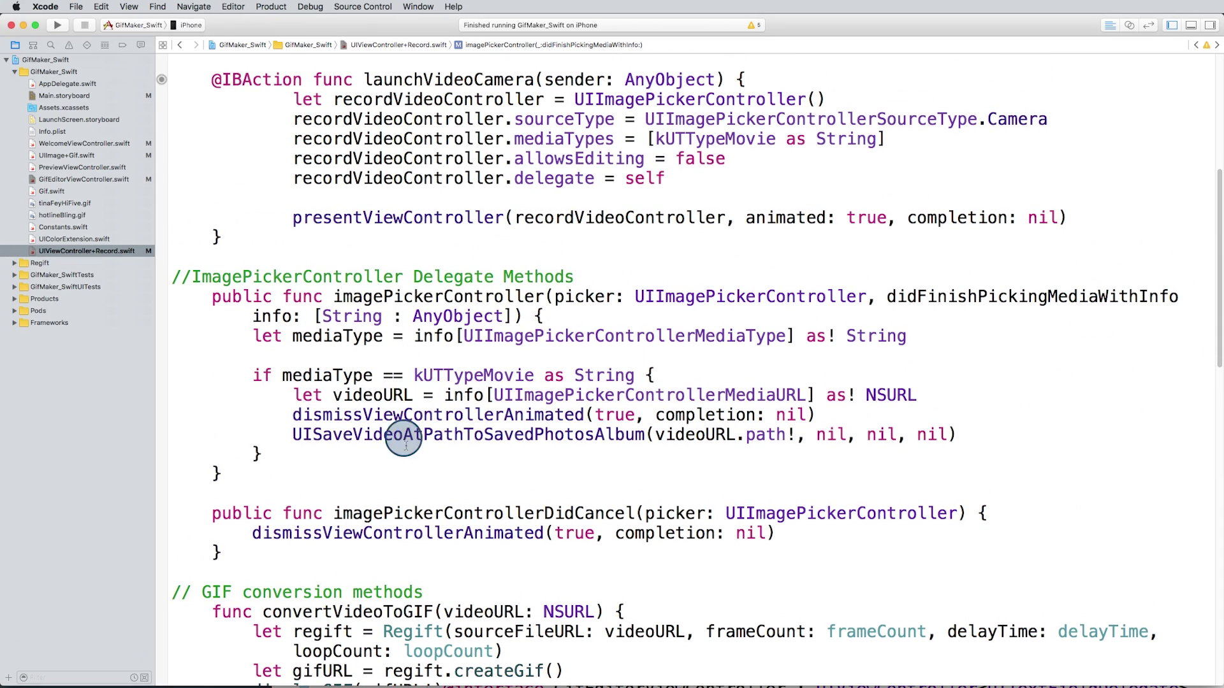
Call convertVideoToGIF(videoURL) in place of the commented-out UISaveVideoAtPathToSavedPhotosAlbum line.
click(381, 481)
click(292, 435)
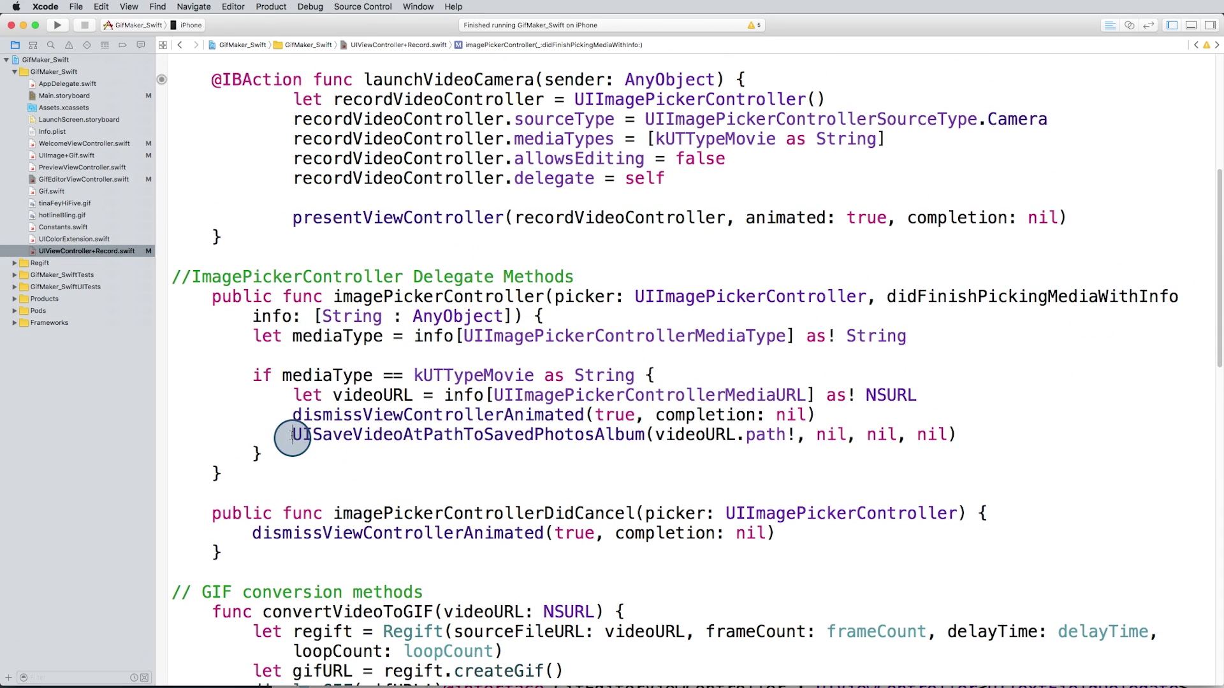
text(//)
key(Return)
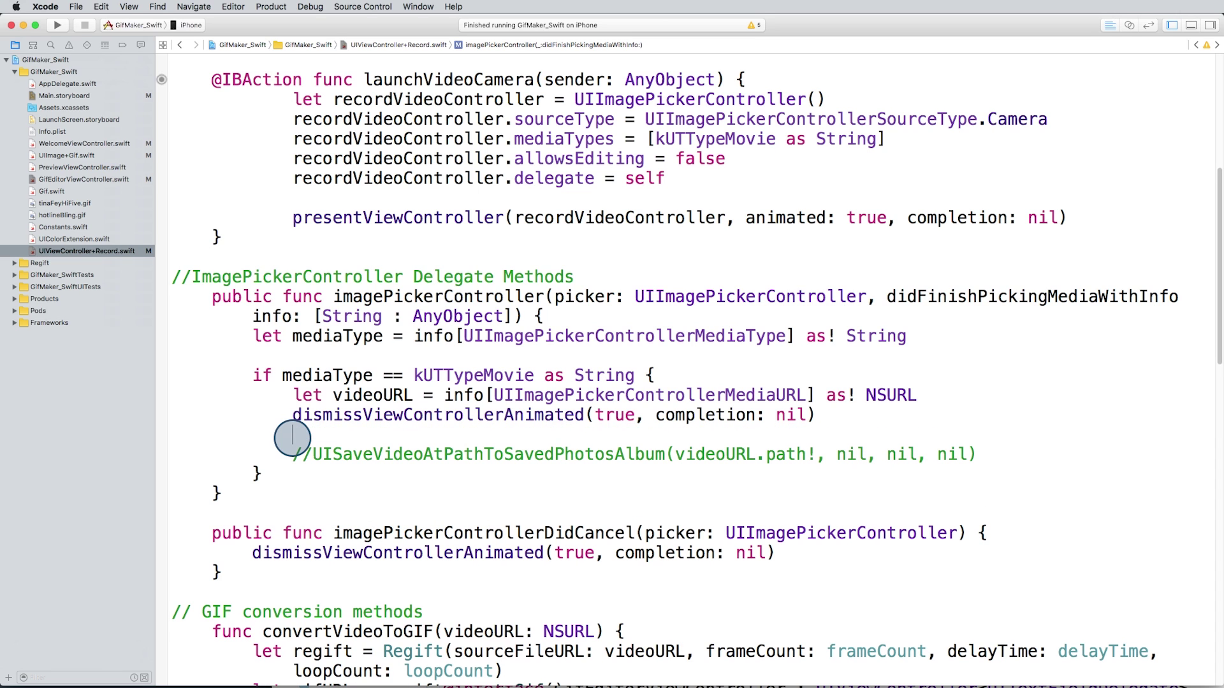
text(convertVideoToGIF(video)
key(Return)
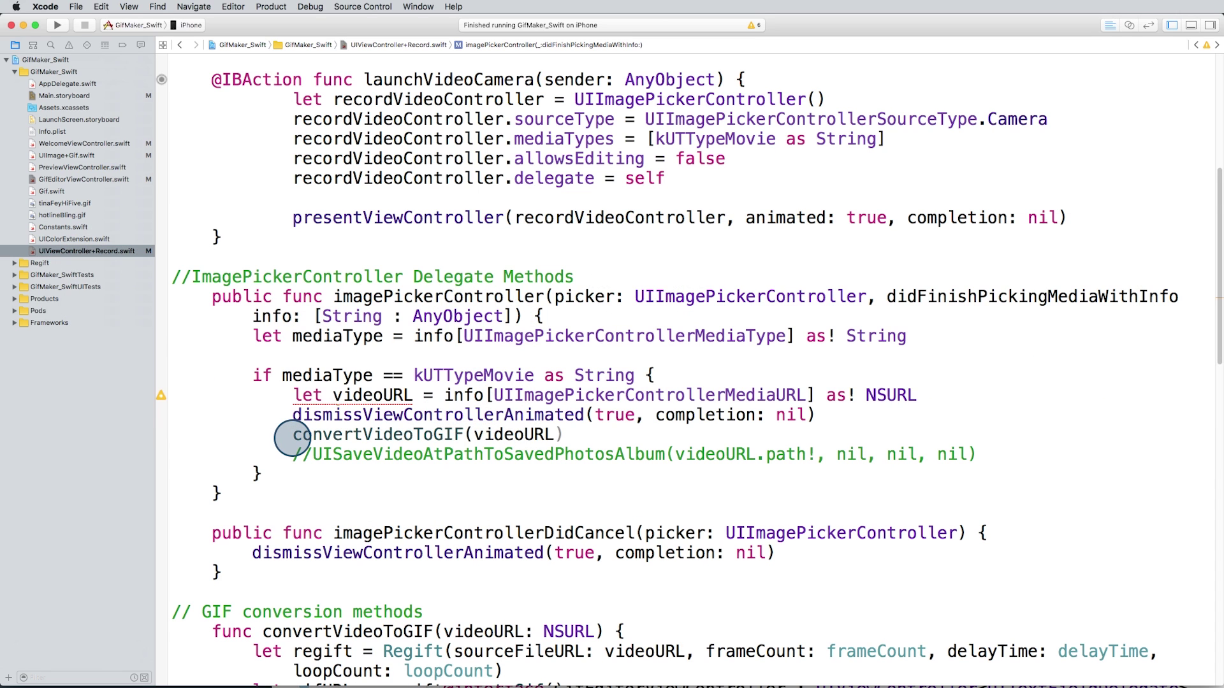
text())
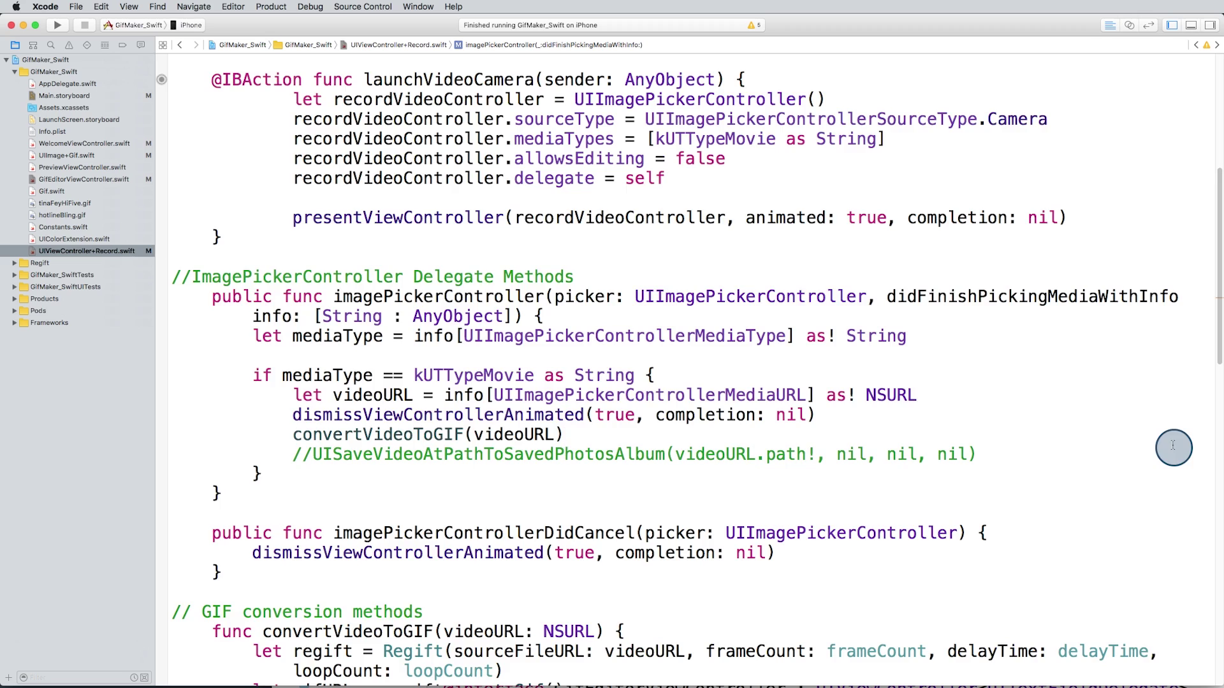
scroll(1177, 448, down, 3)
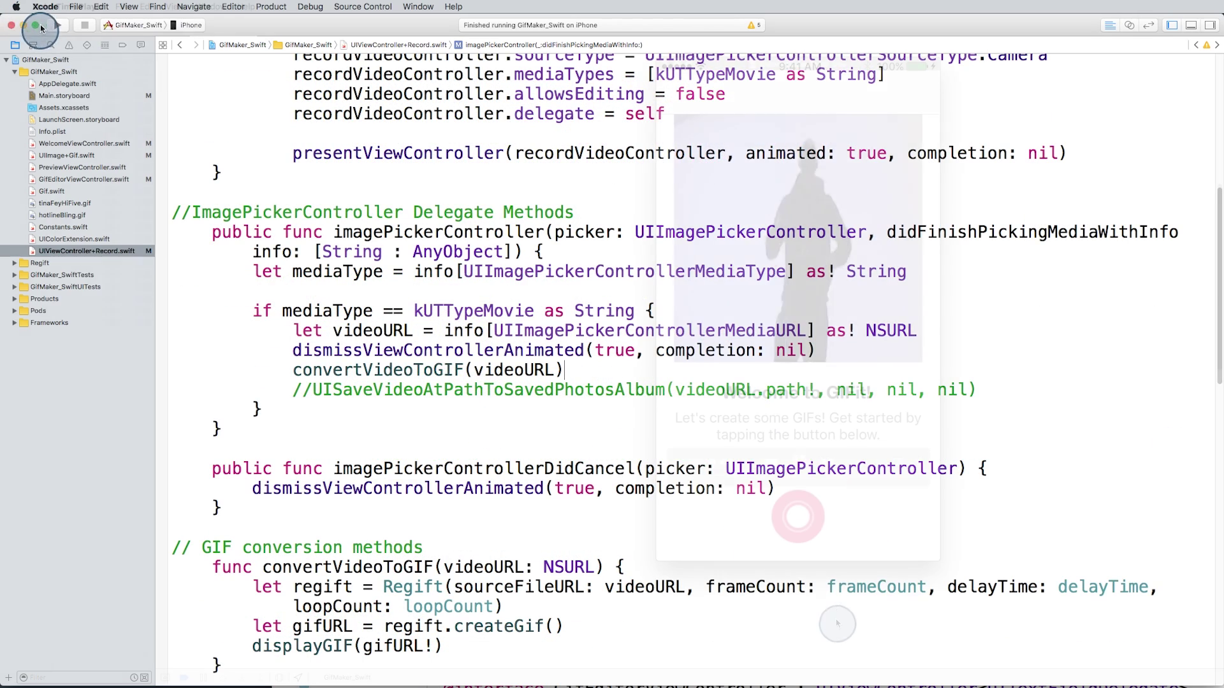